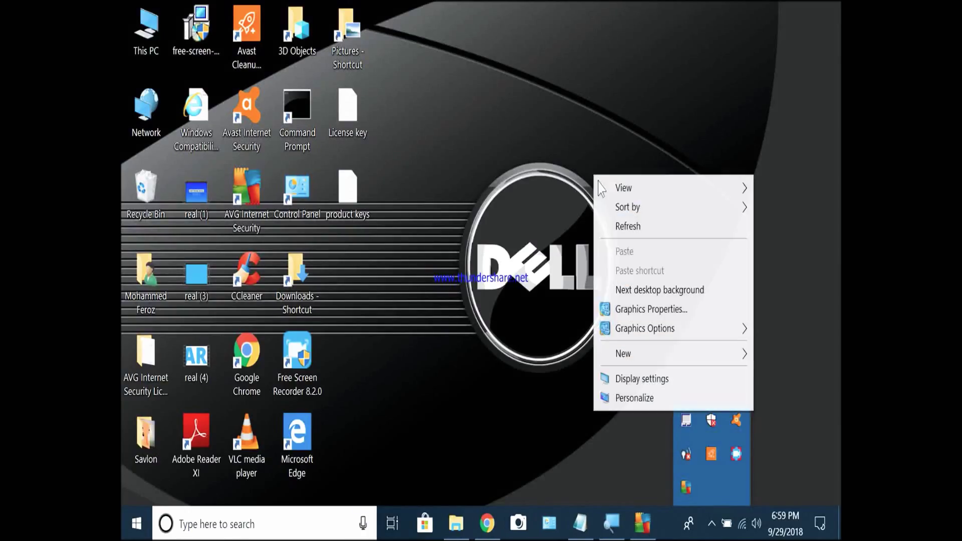
- Refresh the desktop repeatedly from its right-click menu
{"action": "left_click", "coordinate": [623, 226]}
{"action": "right_click", "coordinate": [649, 176]}
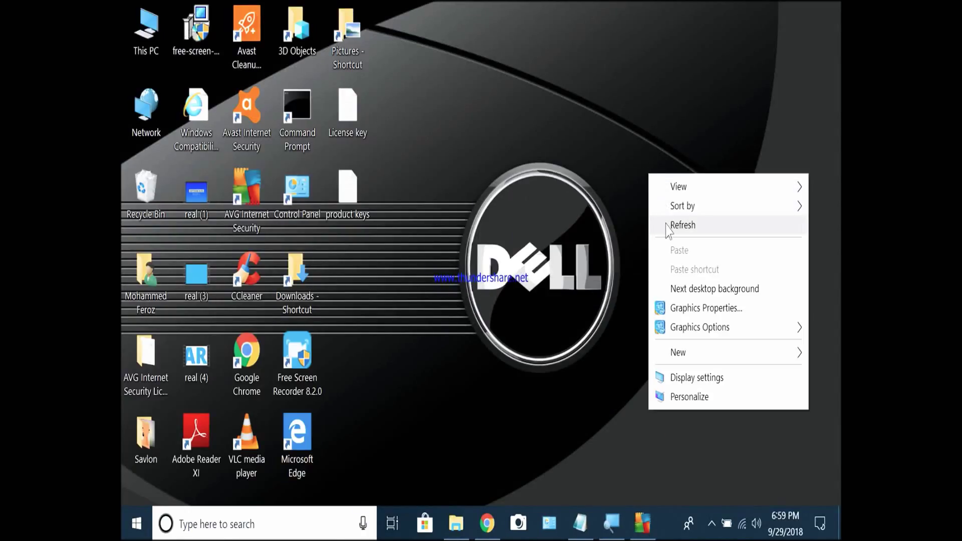
{"action": "left_click", "coordinate": [668, 226]}
{"action": "right_click", "coordinate": [658, 183]}
{"action": "left_click", "coordinate": [676, 226]}
{"action": "right_click", "coordinate": [654, 136]}
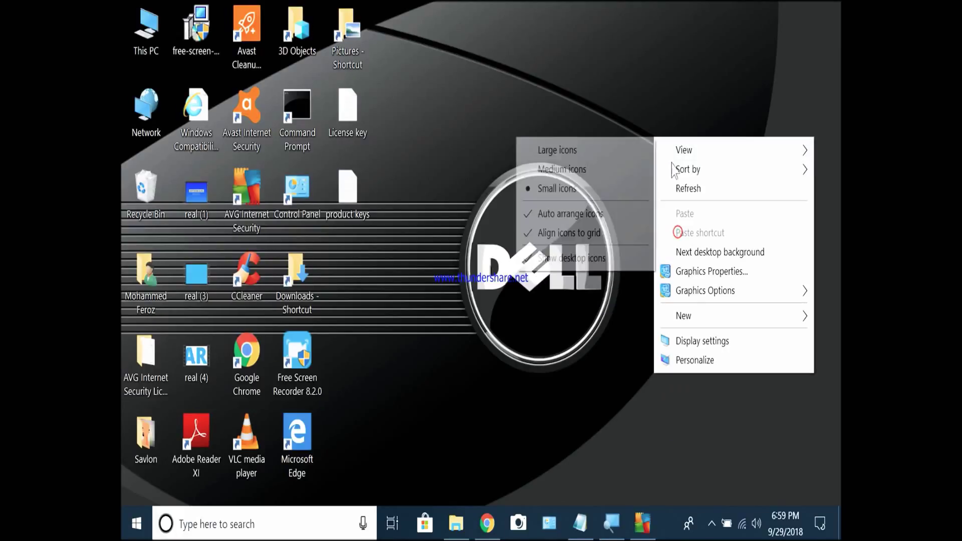
{"action": "left_click", "coordinate": [689, 189]}
{"action": "right_click", "coordinate": [674, 117]}
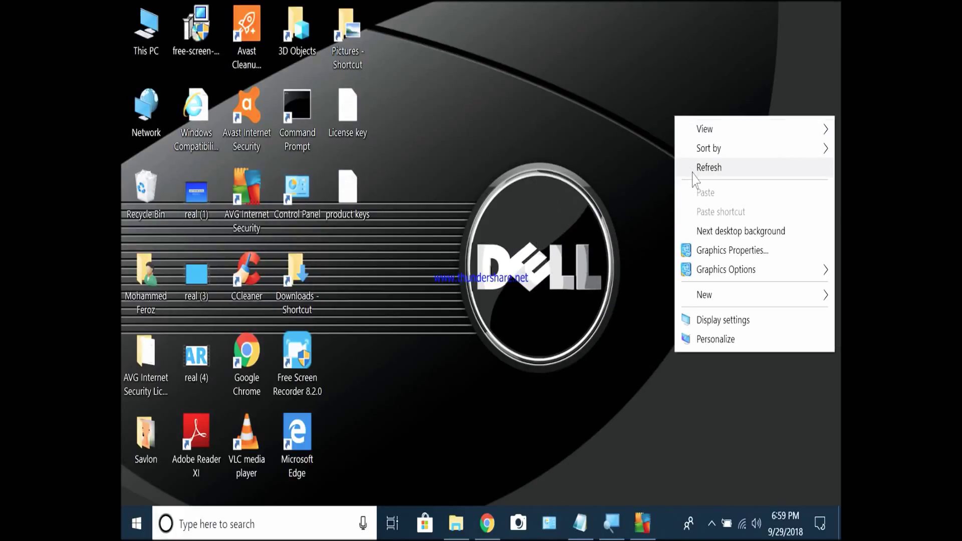
{"action": "left_click", "coordinate": [706, 167]}
{"action": "right_click", "coordinate": [679, 128]}
{"action": "left_click", "coordinate": [696, 186]}
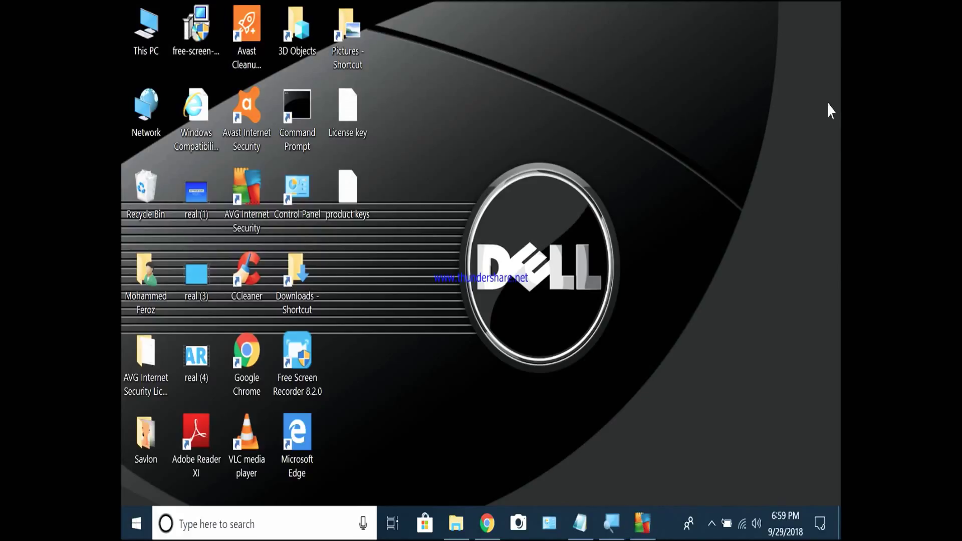
{"action": "right_click", "coordinate": [682, 26]}
{"action": "left_click", "coordinate": [733, 76]}
{"action": "right_click", "coordinate": [738, 73]}
{"action": "left_click", "coordinate": [755, 117]}
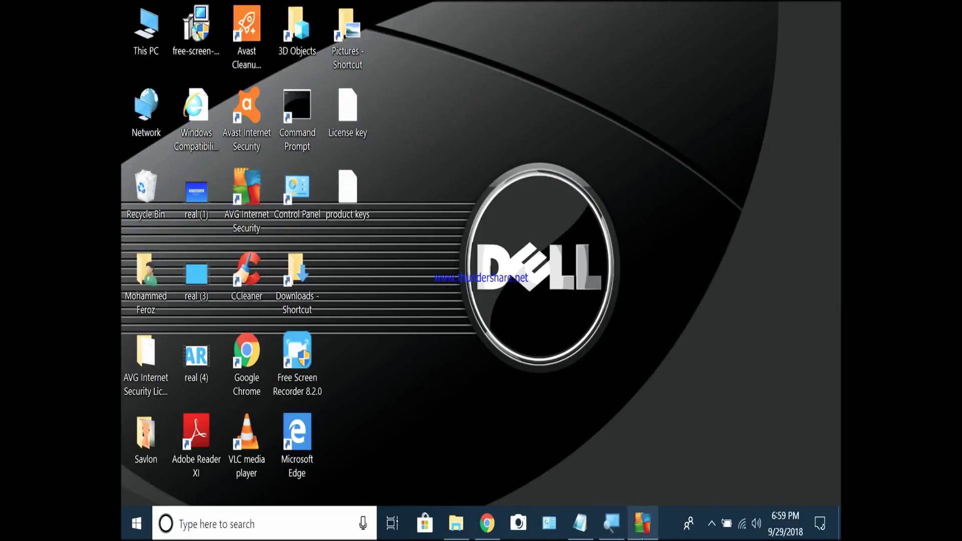
- Launch AVG Internet Security from the taskbar and look over the Menu's tools list
{"action": "left_click", "coordinate": [643, 522]}
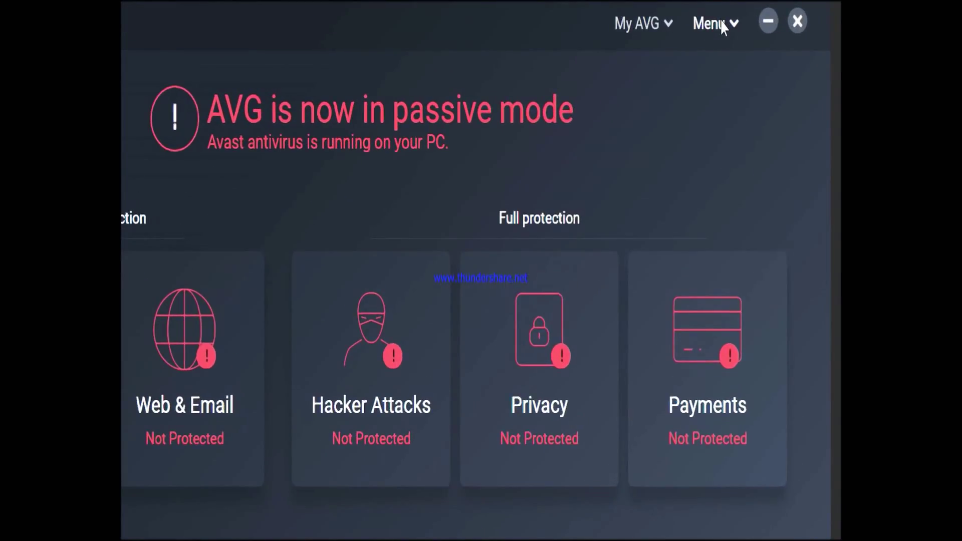
{"action": "left_click", "coordinate": [714, 24]}
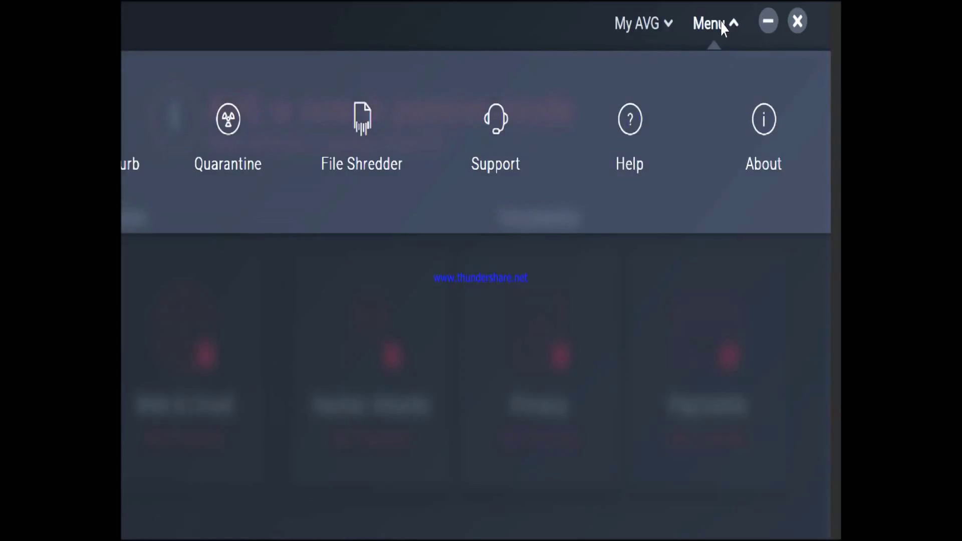
{"action": "left_click", "coordinate": [721, 29]}
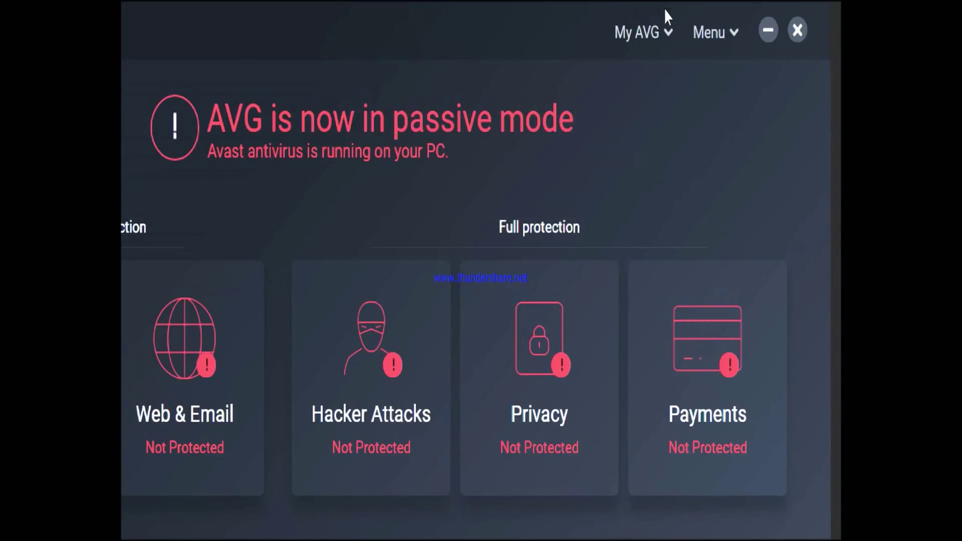
{"action": "left_click", "coordinate": [669, 33]}
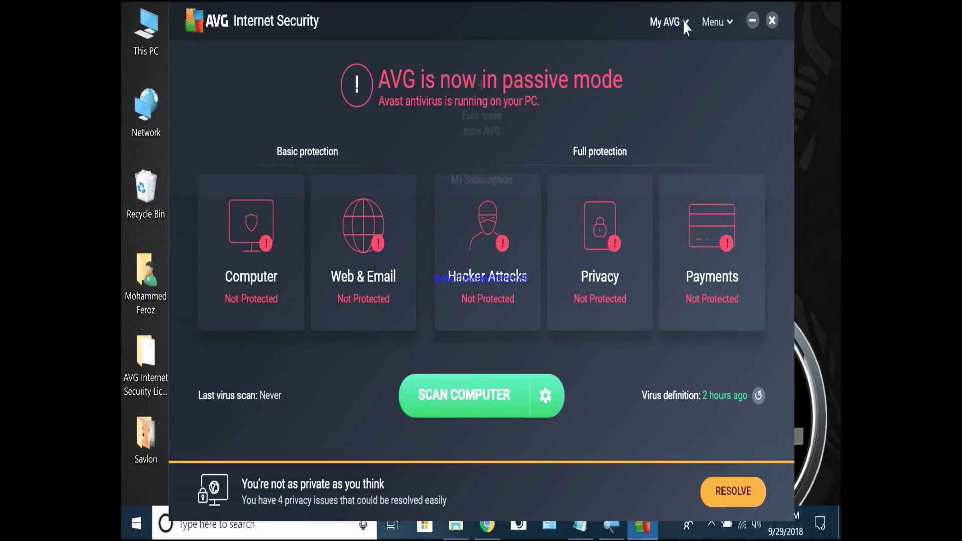
- Go to My AVG > My Subscription and start entering a new license
{"action": "left_click", "coordinate": [684, 23]}
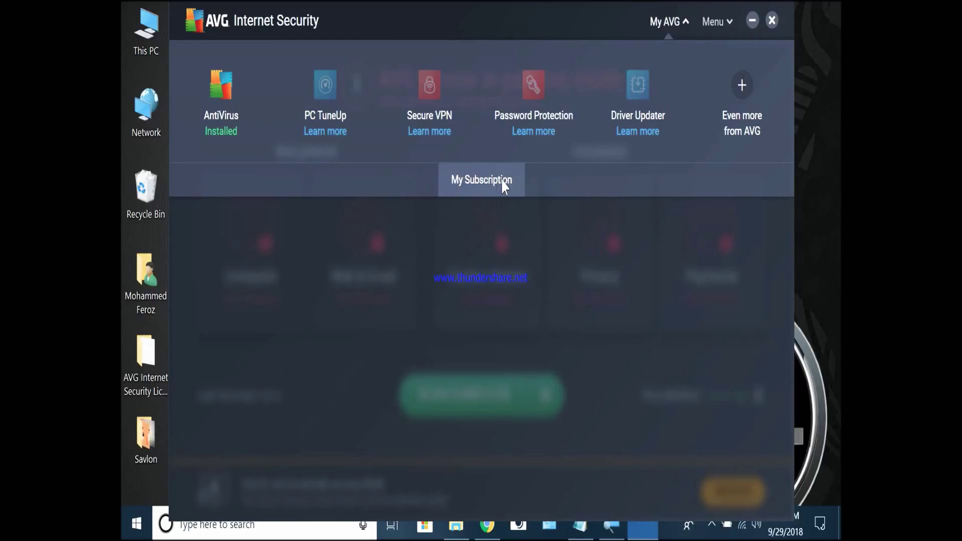
{"action": "left_click", "coordinate": [482, 180]}
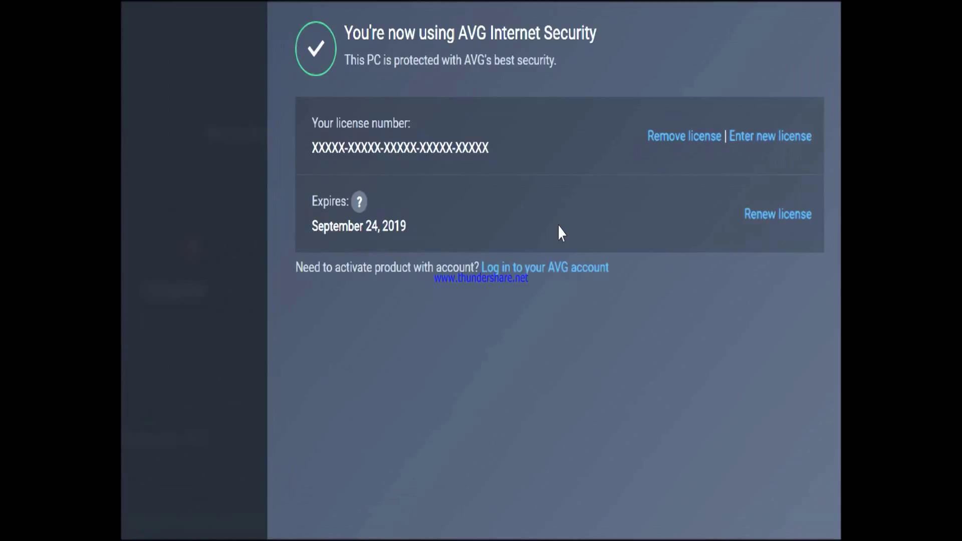
{"action": "left_click", "coordinate": [741, 169]}
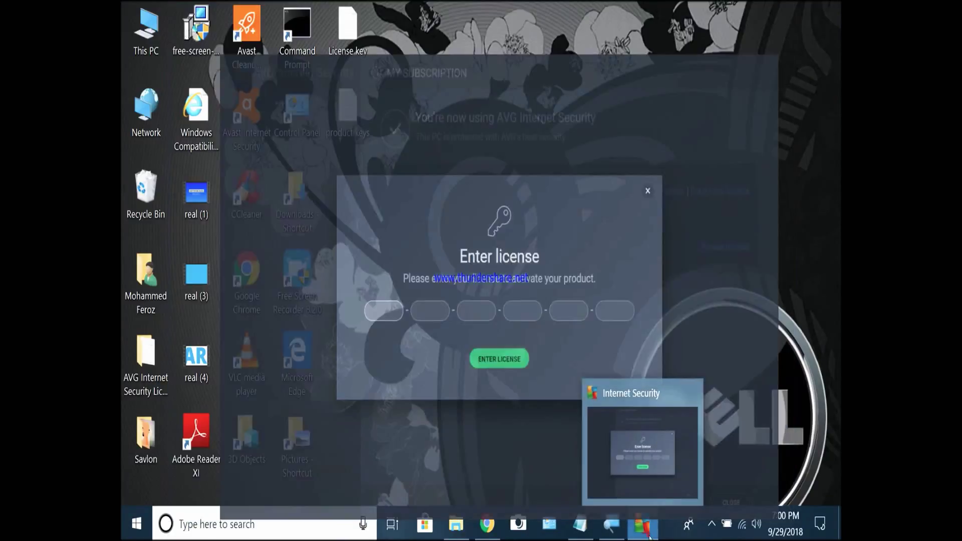
{"action": "left_click", "coordinate": [644, 527]}
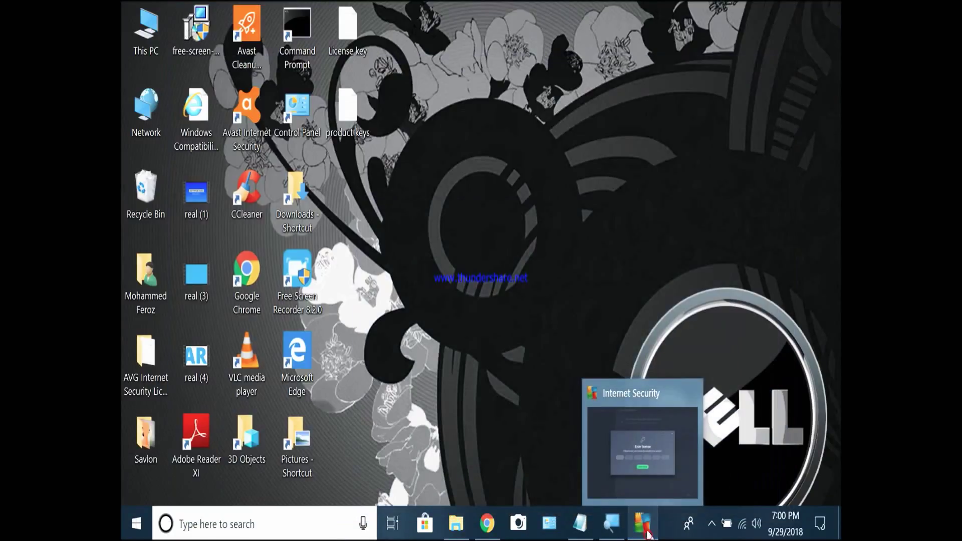
{"action": "left_click", "coordinate": [581, 523]}
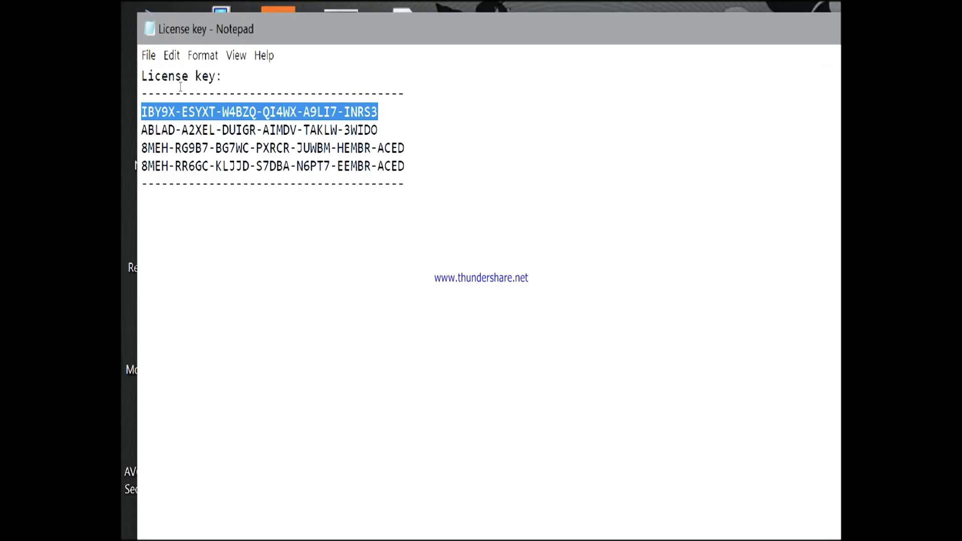
{"action": "right_click", "coordinate": [197, 113]}
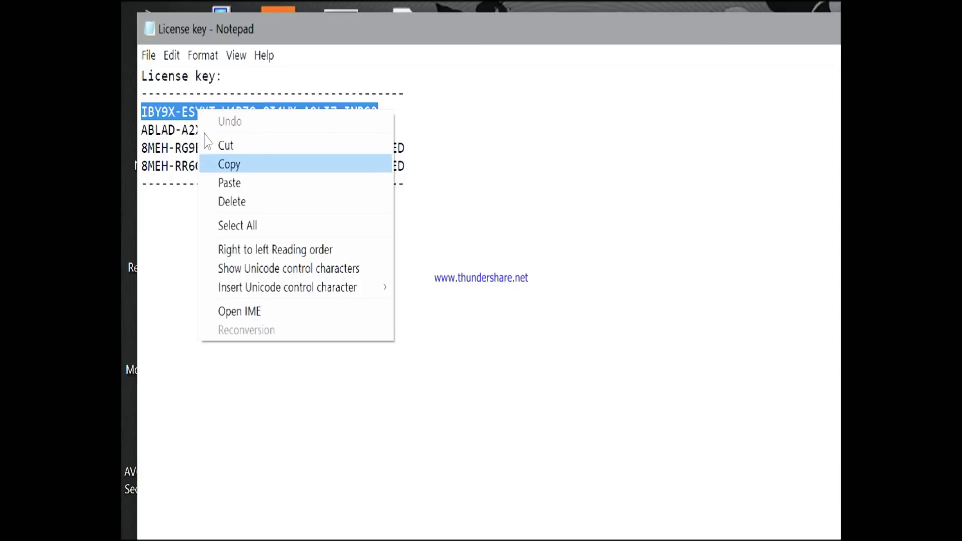
{"action": "left_click", "coordinate": [214, 159]}
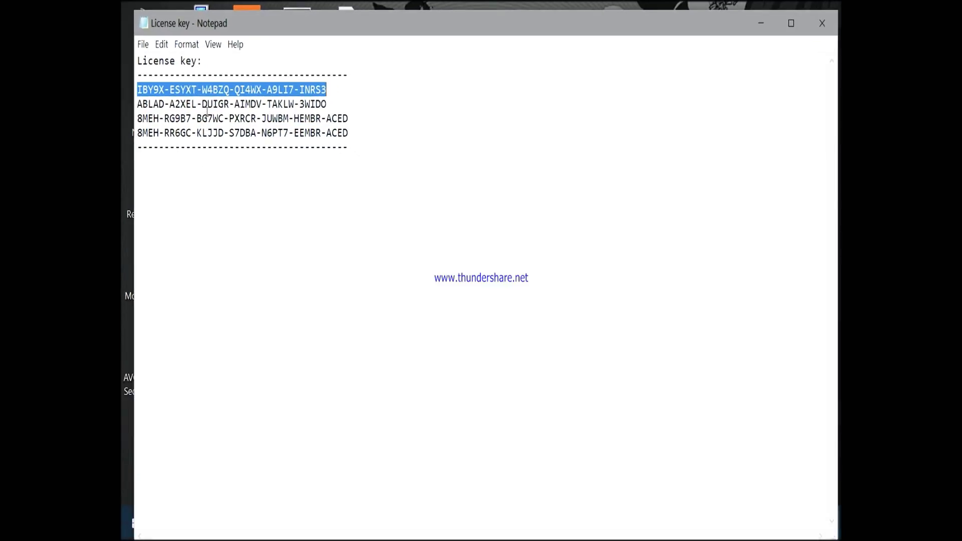
{"action": "left_click", "coordinate": [761, 23]}
{"action": "left_click", "coordinate": [643, 524]}
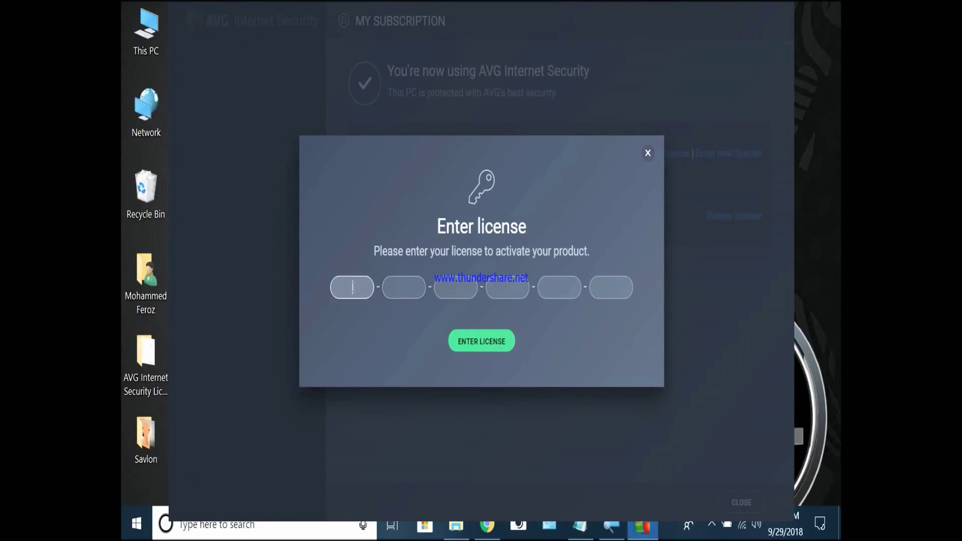
{"action": "key", "text": "ctrl+v"}
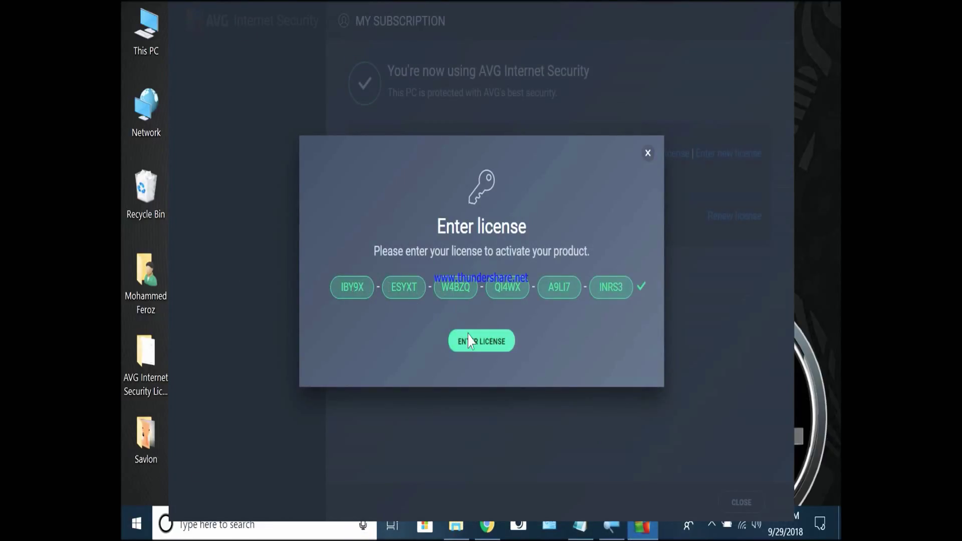
{"action": "left_click", "coordinate": [478, 342]}
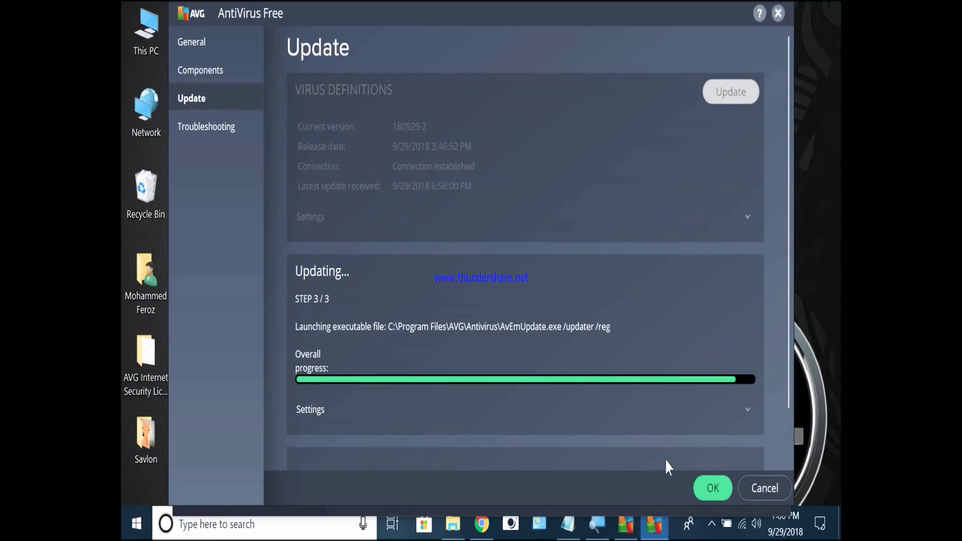
{"action": "left_click", "coordinate": [714, 488]}
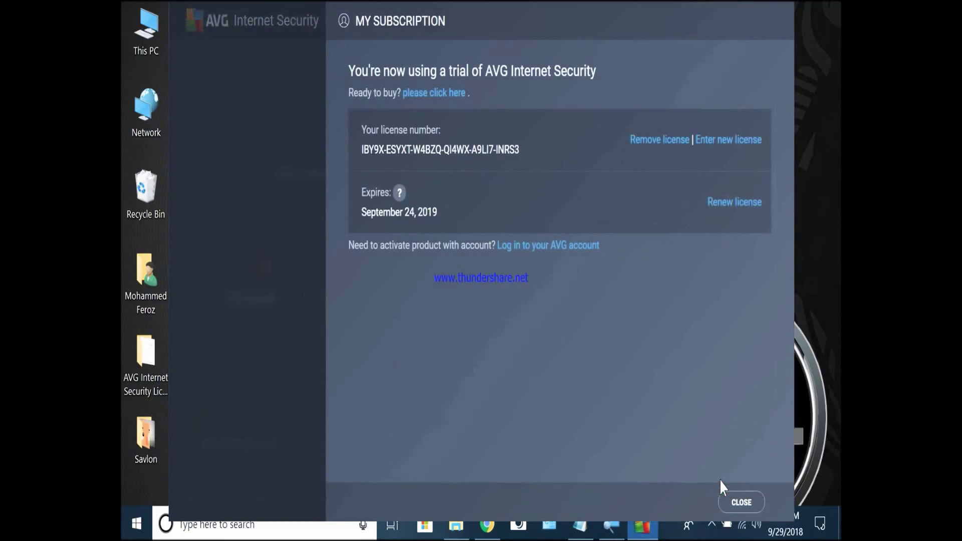